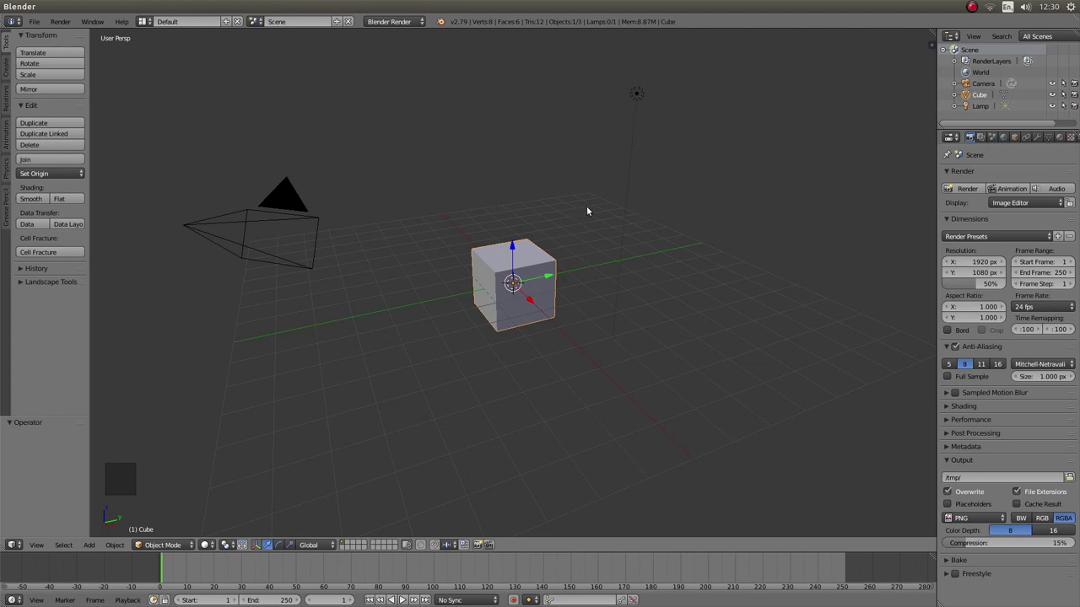
# Delete the default cube and switch to Front Orthographic view.
pyautogui.press('x')
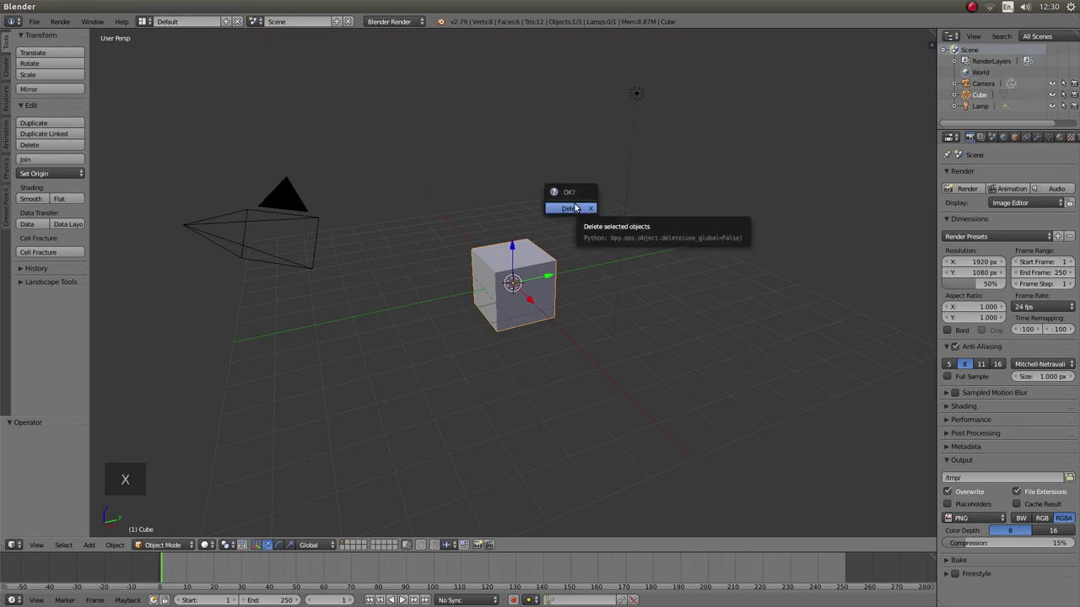
pyautogui.click(571, 208)
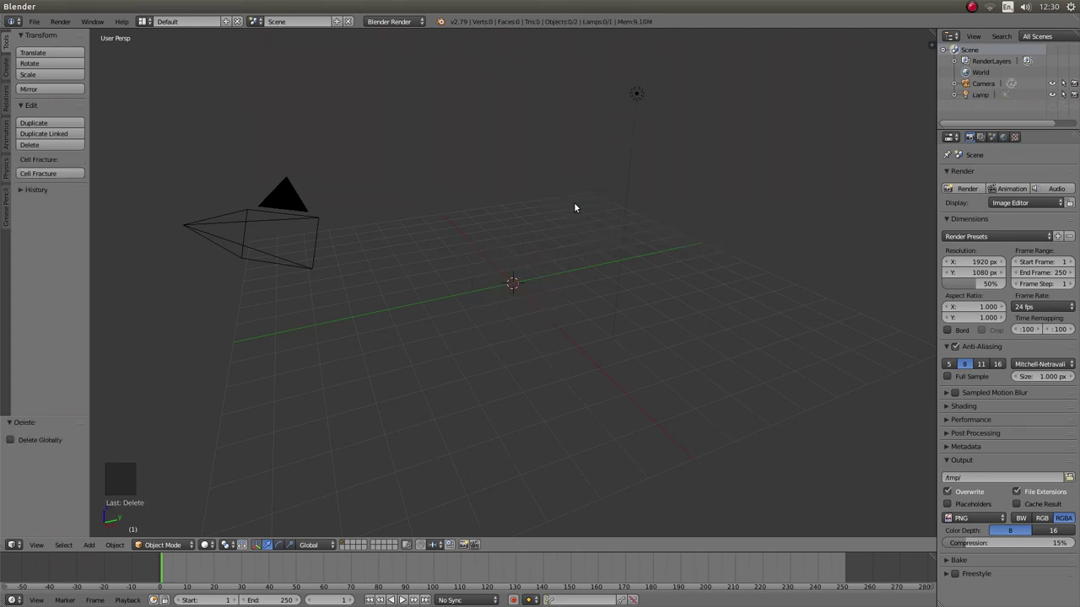
pyautogui.press('KP_1')
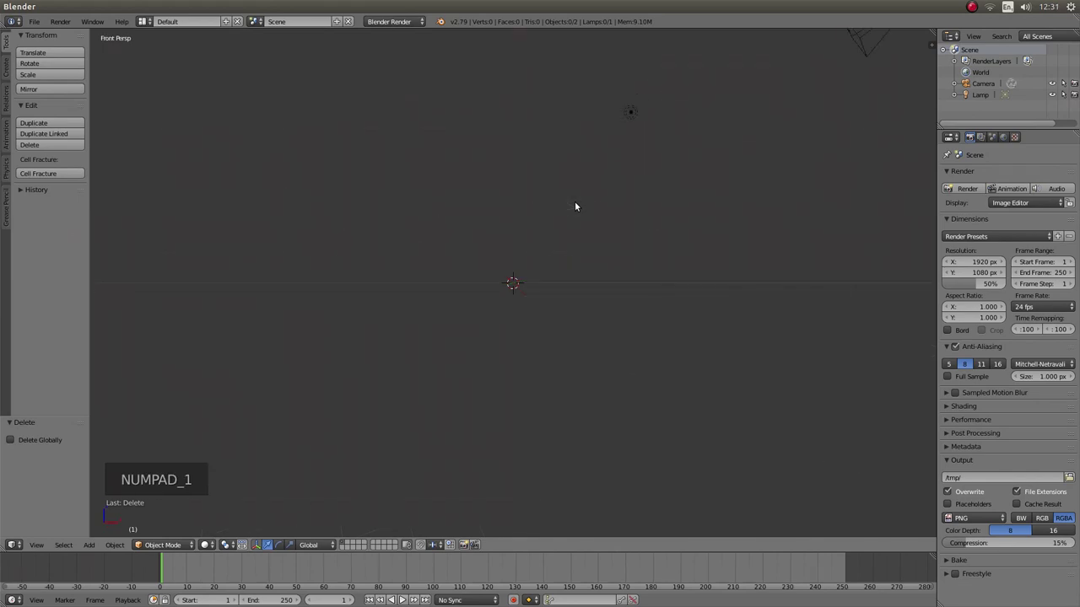
pyautogui.press('KP_5')
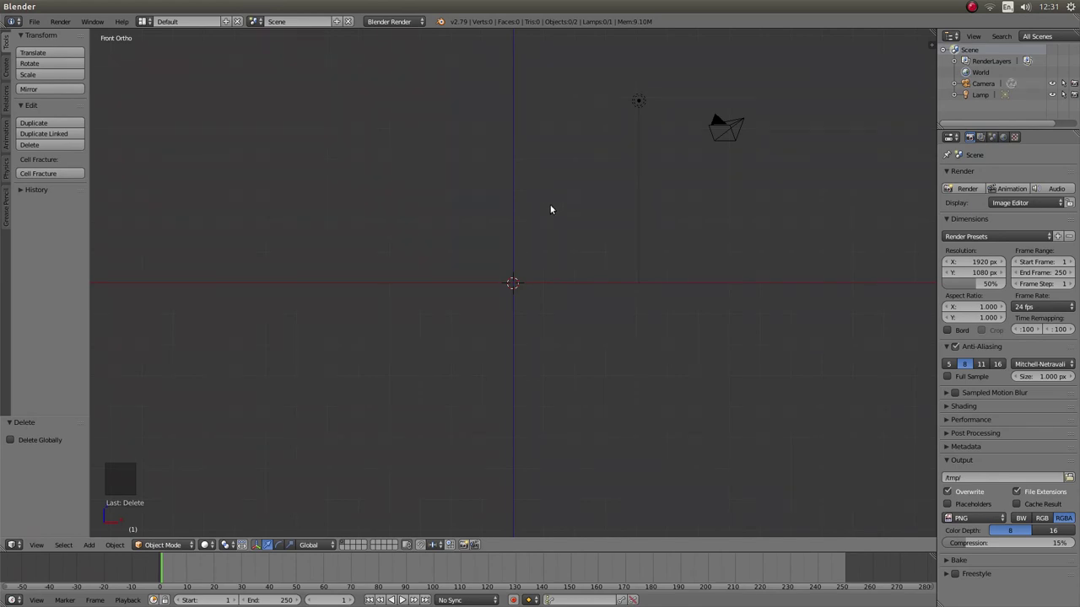
# Add a UV sphere with 32 segments, 16 rings and size 1 at the origin.
pyautogui.hotkey('shift', 'a')
pyautogui.moveTo(552, 208)
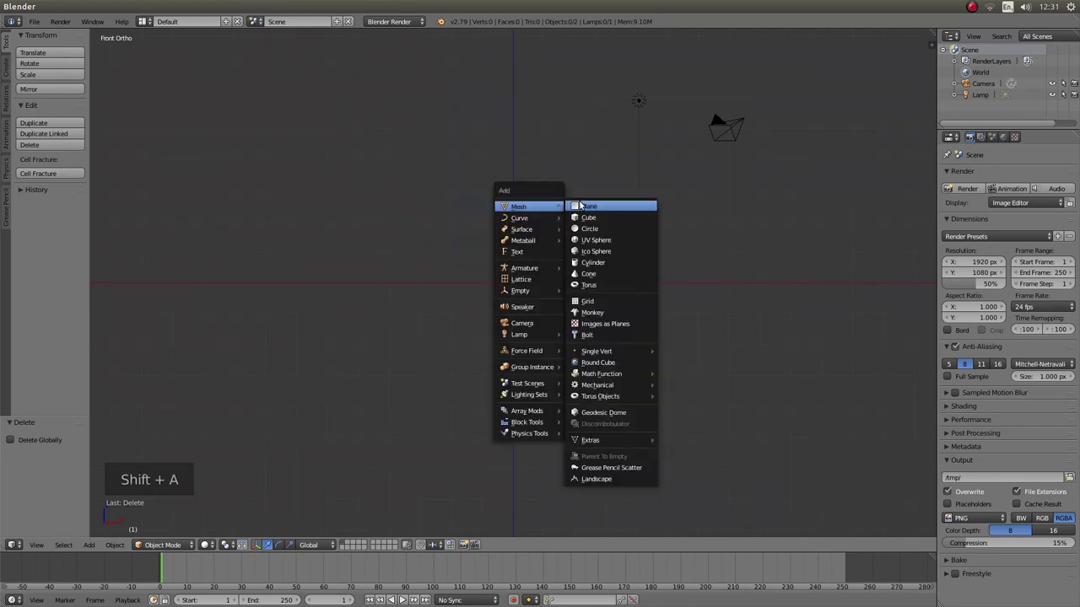
pyautogui.click(619, 246)
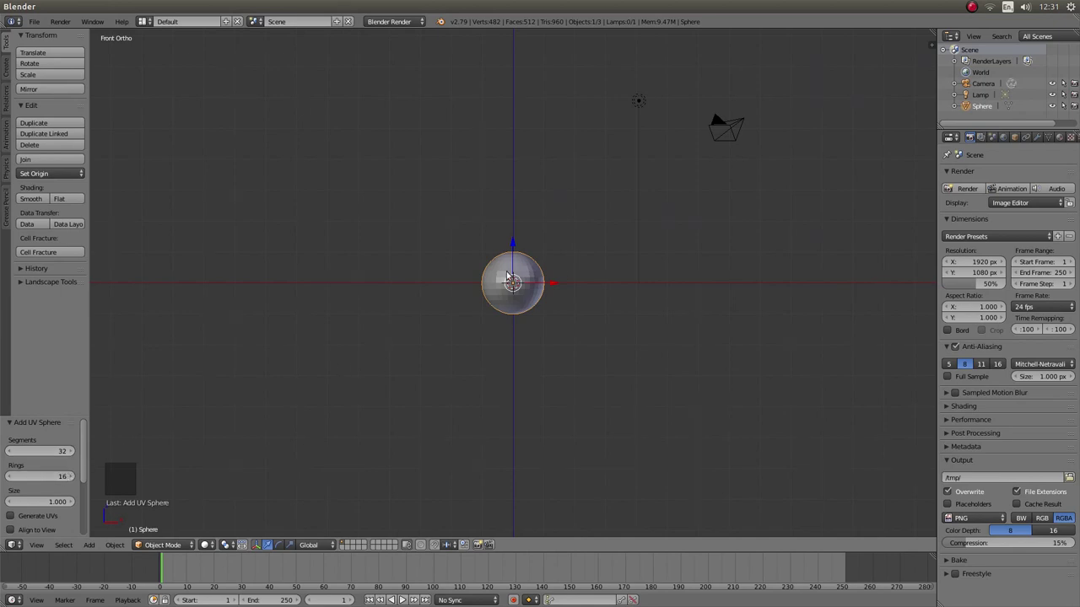
# Put the sphere in Edit Mode with all vertices deselected and display it as wireframe.
pyautogui.scroll(9, 557, 308)
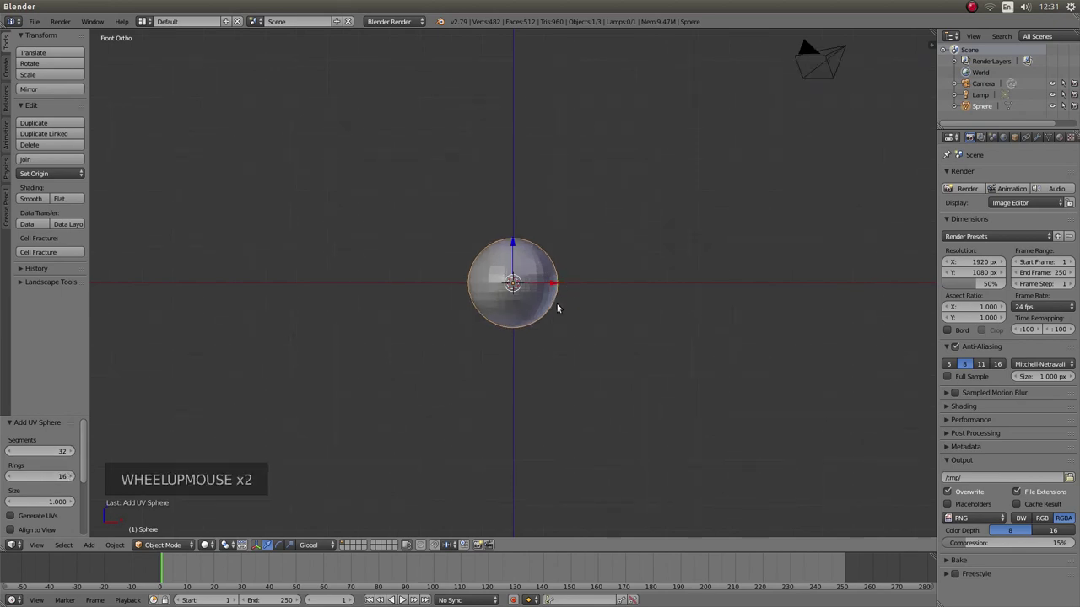
pyautogui.scroll(1, 556, 308)
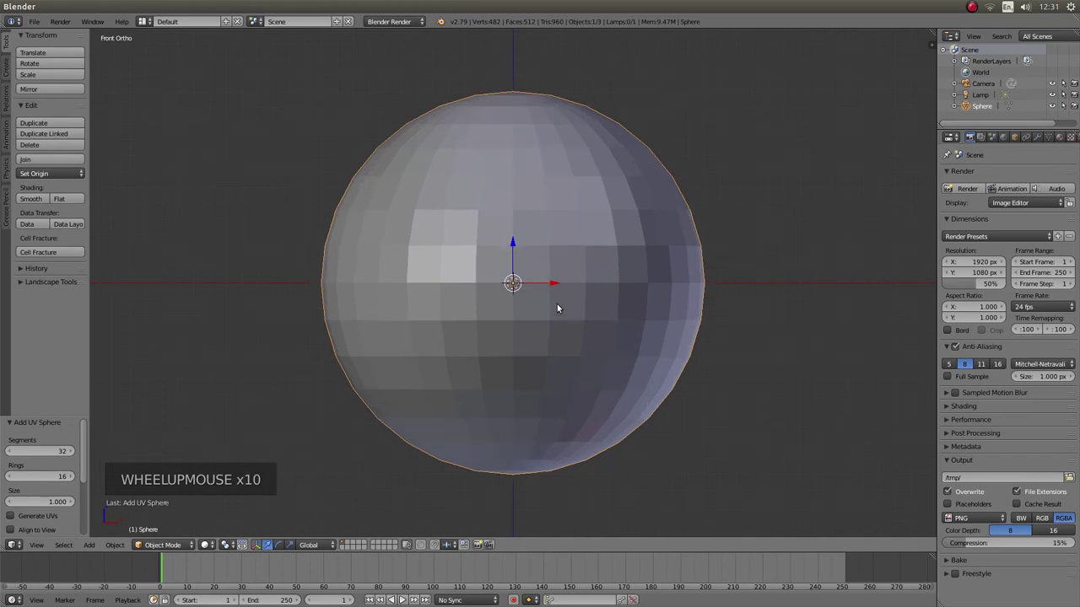
pyautogui.press('Tab')
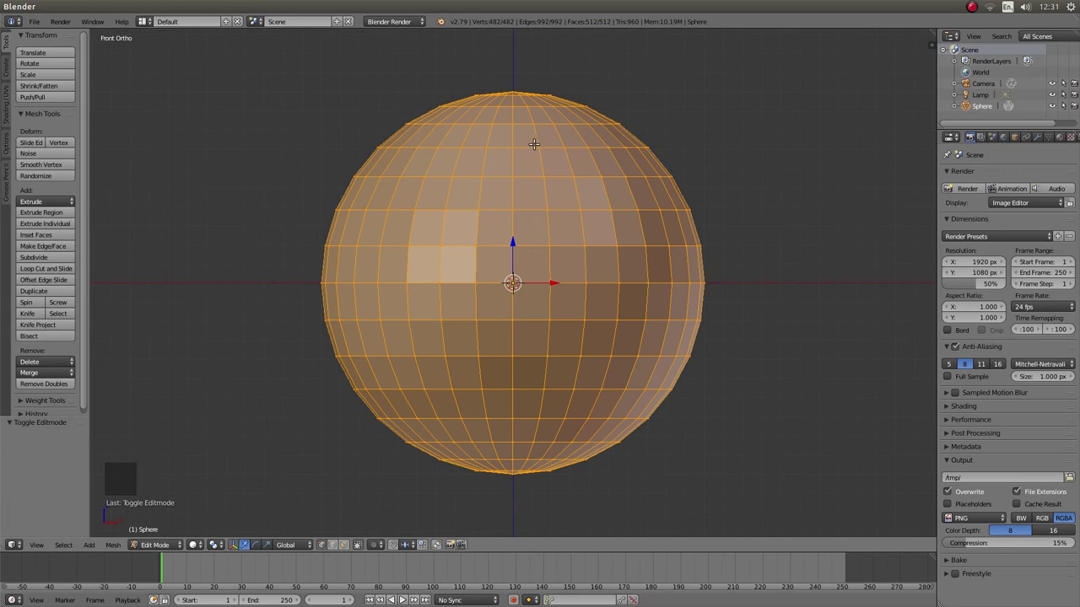
pyautogui.press('a')
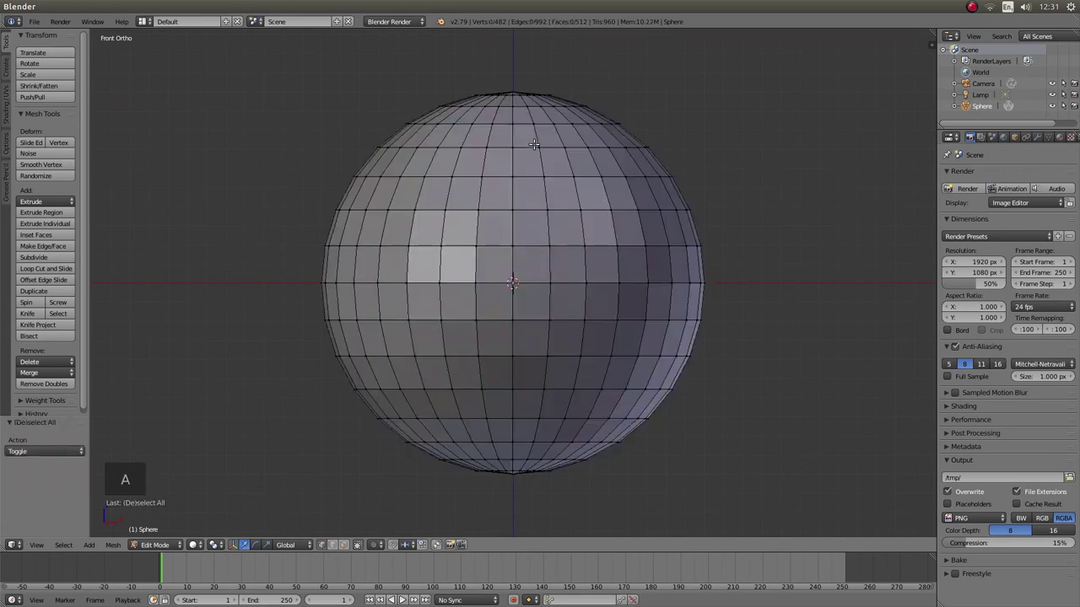
pyautogui.press('z')
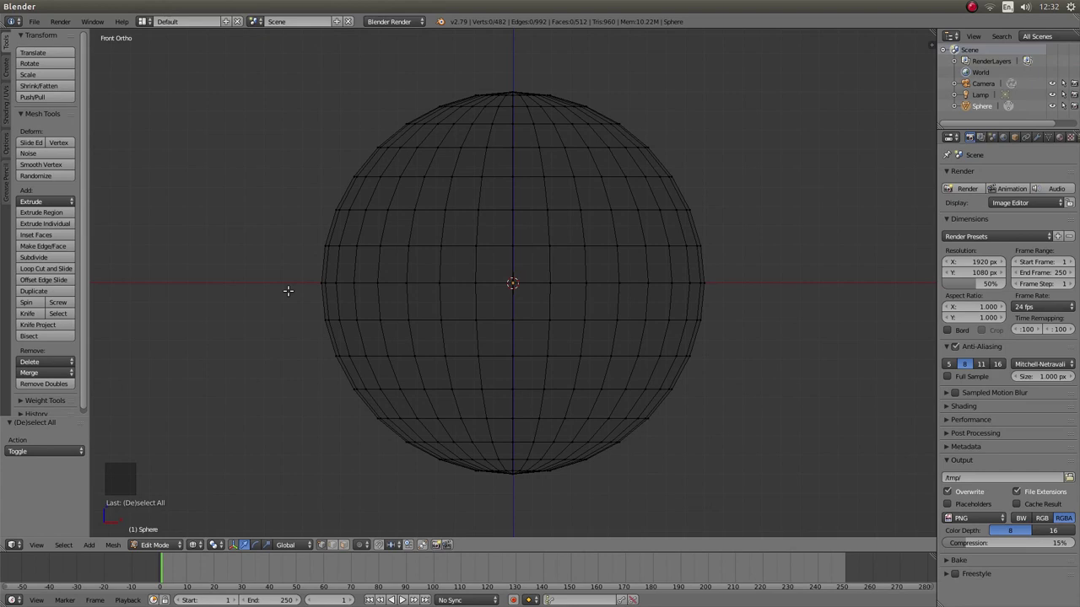
# Box-select the vertices below the equator and delete them, leaving a 257-vertex dome.
pyautogui.press('b')
pyautogui.moveTo(288, 291); pyautogui.dragTo(742, 489)
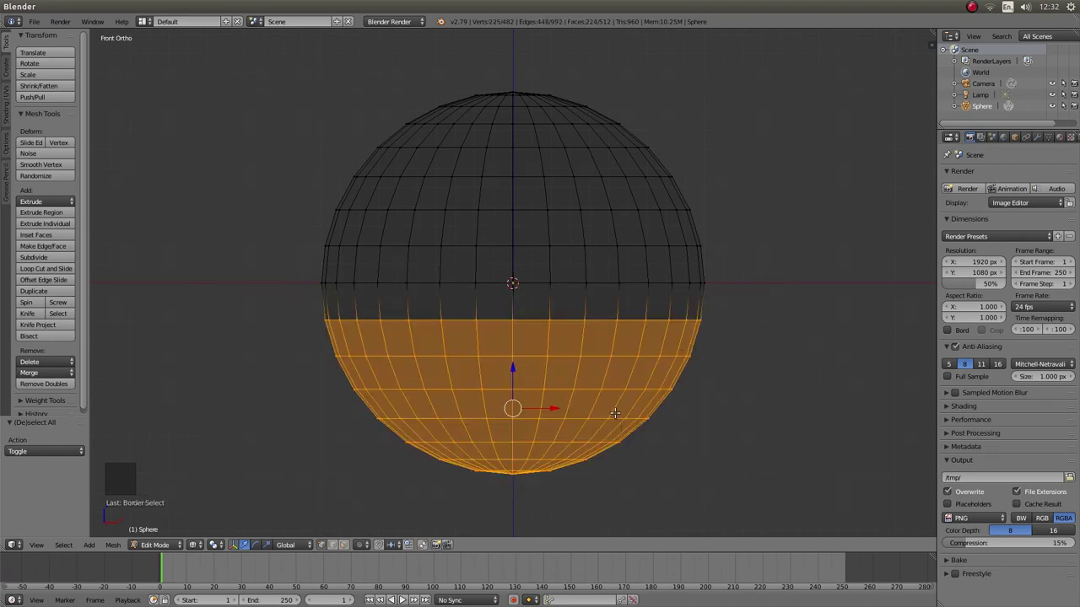
pyautogui.press('x')
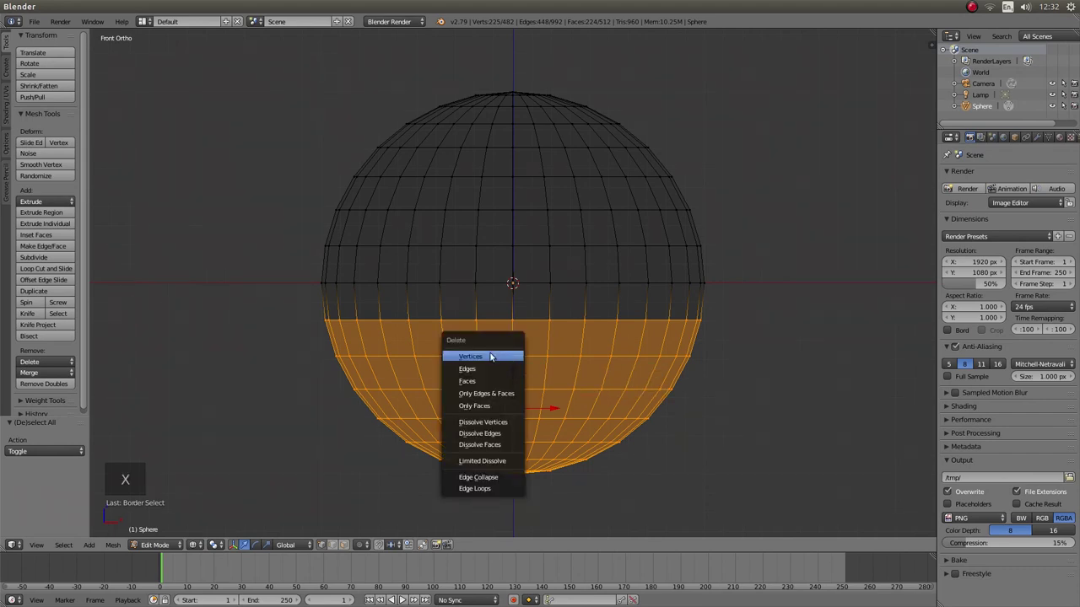
pyautogui.click(490, 357)
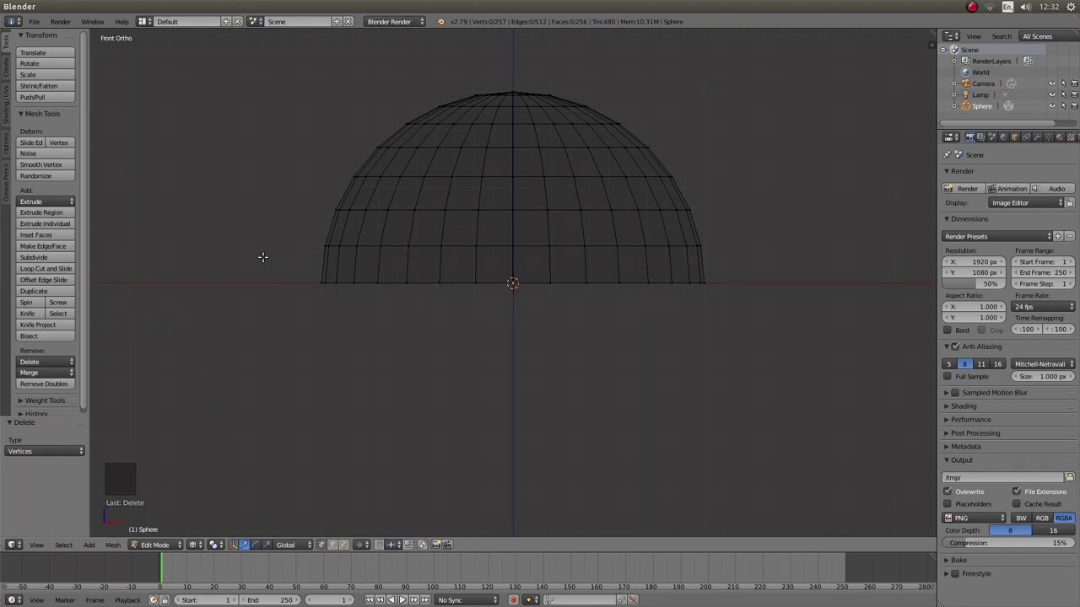
# Box-select the dome's bottom edge ring and extrude it down along Z about 2.61 units.
pyautogui.press('b')
pyautogui.moveTo(298, 273); pyautogui.dragTo(770, 293)
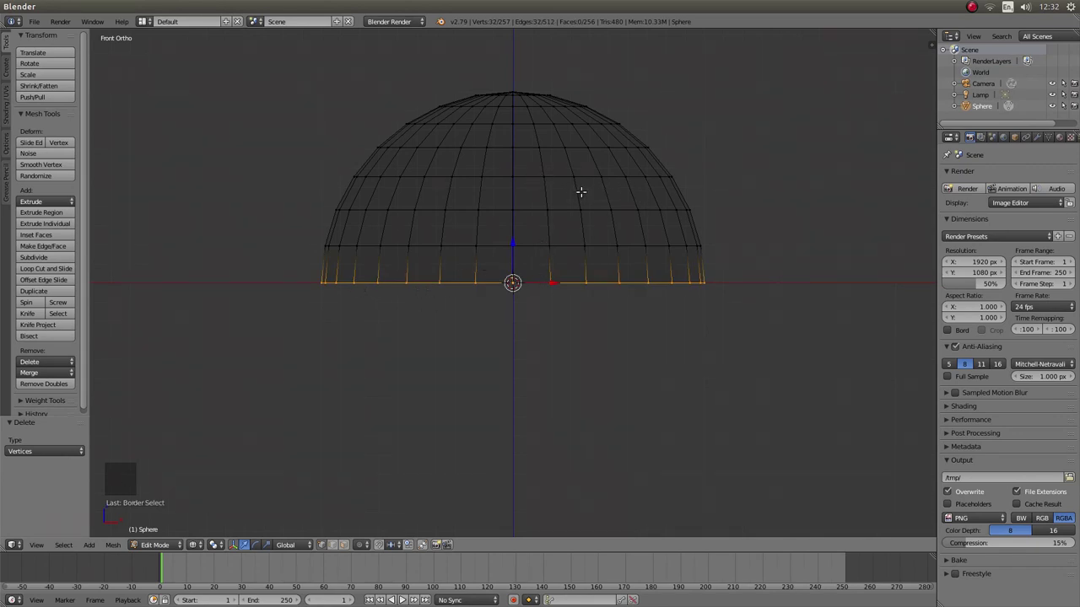
pyautogui.scroll(-5, 580, 192)
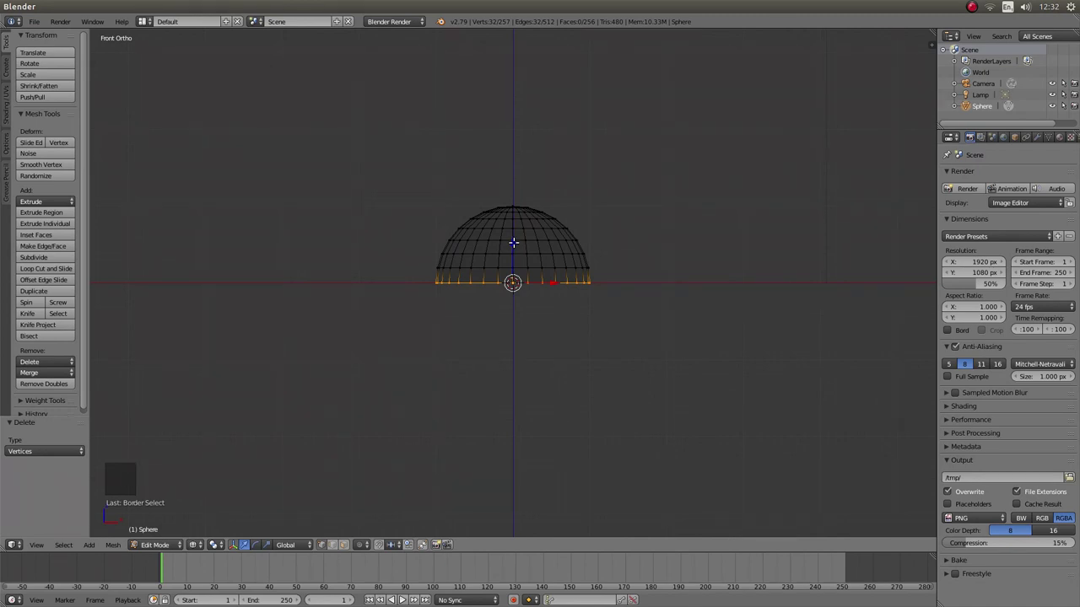
pyautogui.press('e')
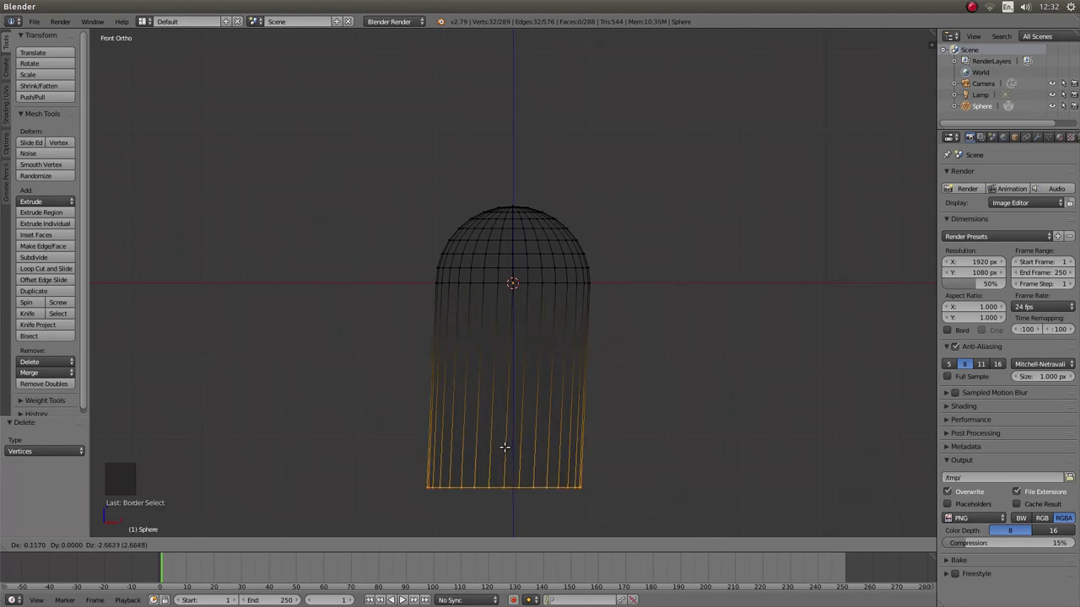
pyautogui.press('z')
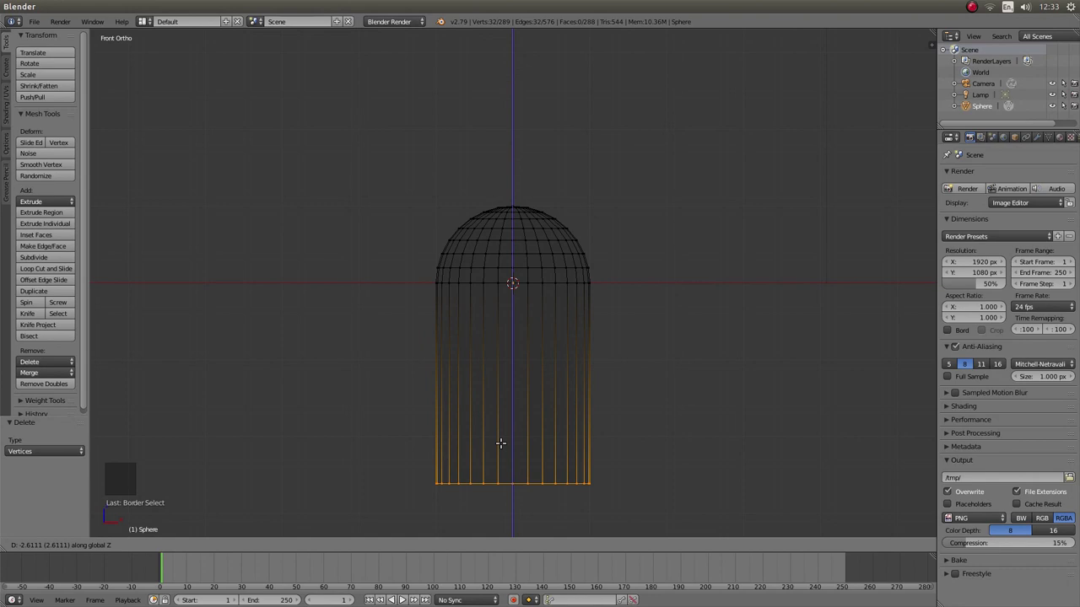
# Confirm the extrusion, cap and shift the bottom ring, then undo back to the open 257-vertex dome.
pyautogui.click(500, 443)
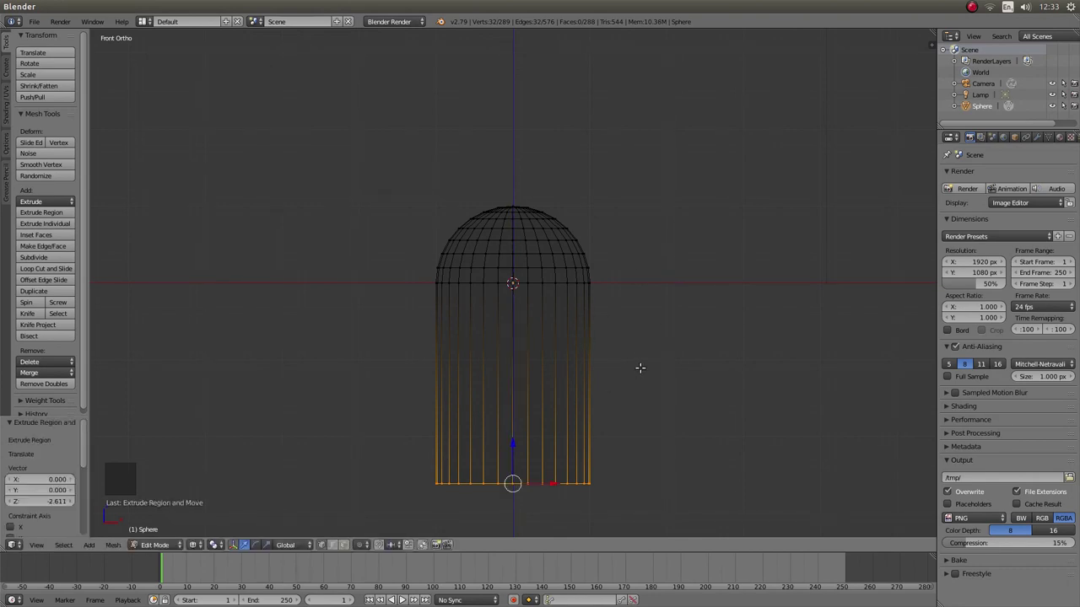
pyautogui.moveTo(680, 413); pyautogui.dragTo(670, 341, button='middle')
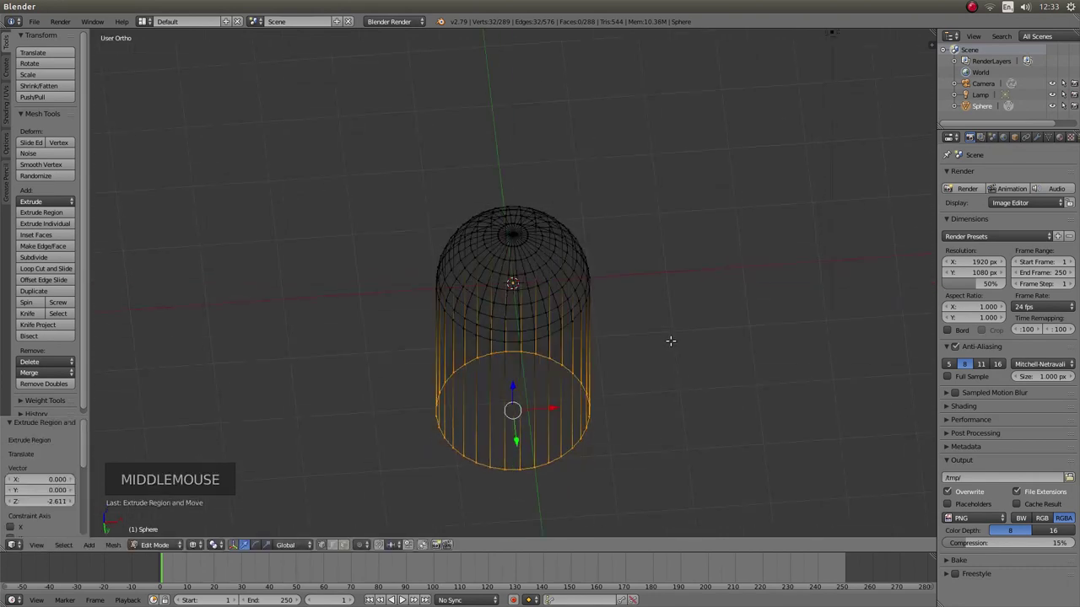
pyautogui.press('f')
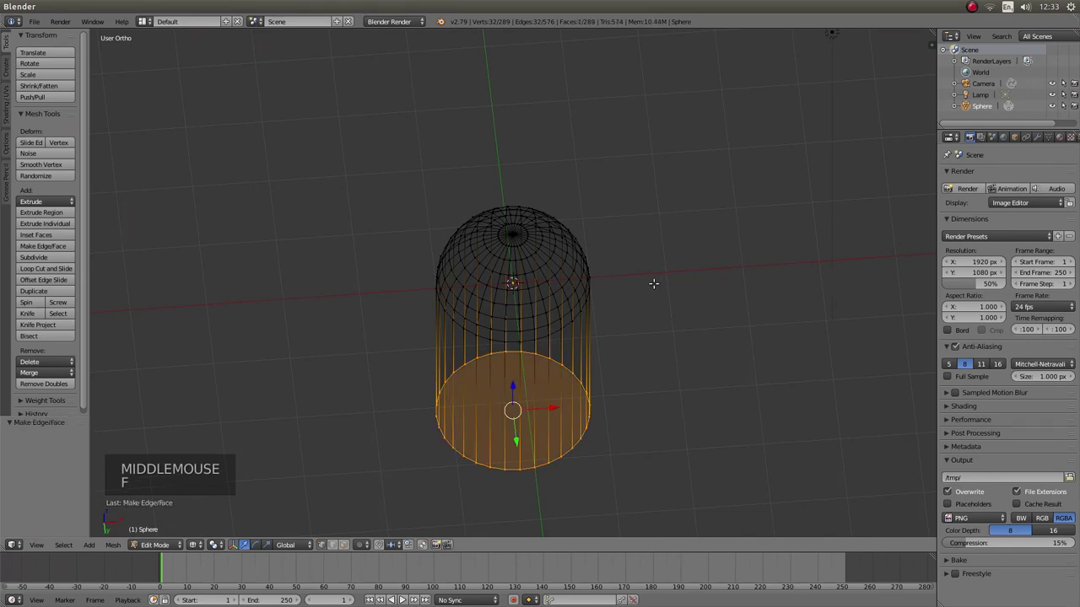
pyautogui.press('KP_1')
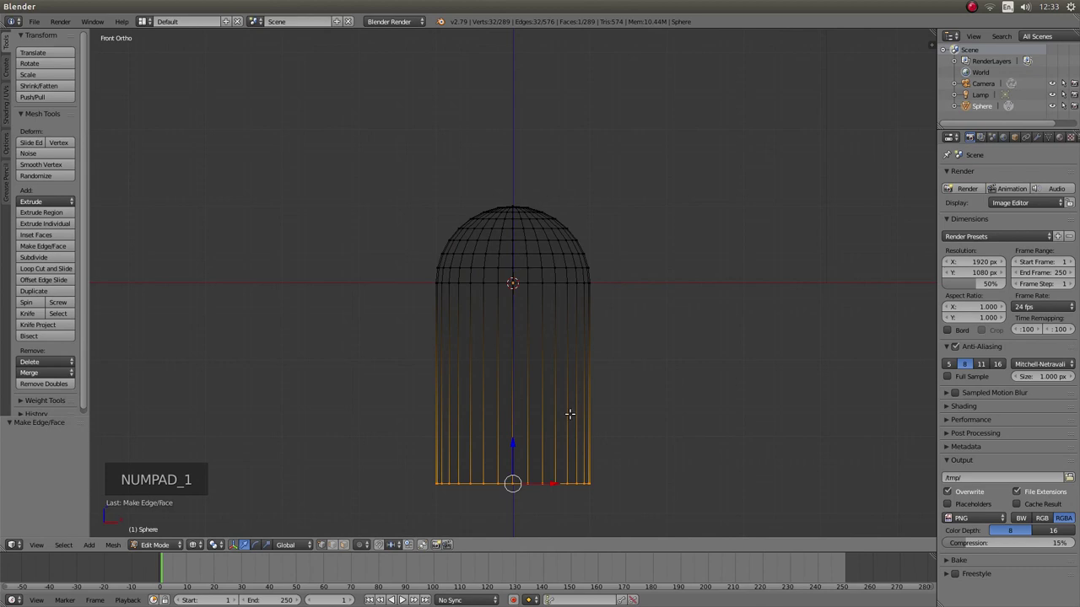
pyautogui.click(512, 446)
pyautogui.moveTo(512, 446)
pyautogui.mouseDown()
pyautogui.moveTo(508, 361)
pyautogui.moveTo(521, 474)
pyautogui.moveTo(512, 378)
pyautogui.moveTo(509, 414)
pyautogui.moveTo(518, 451)
pyautogui.moveTo(518, 374)
pyautogui.moveTo(528, 433)
pyautogui.mouseUp()
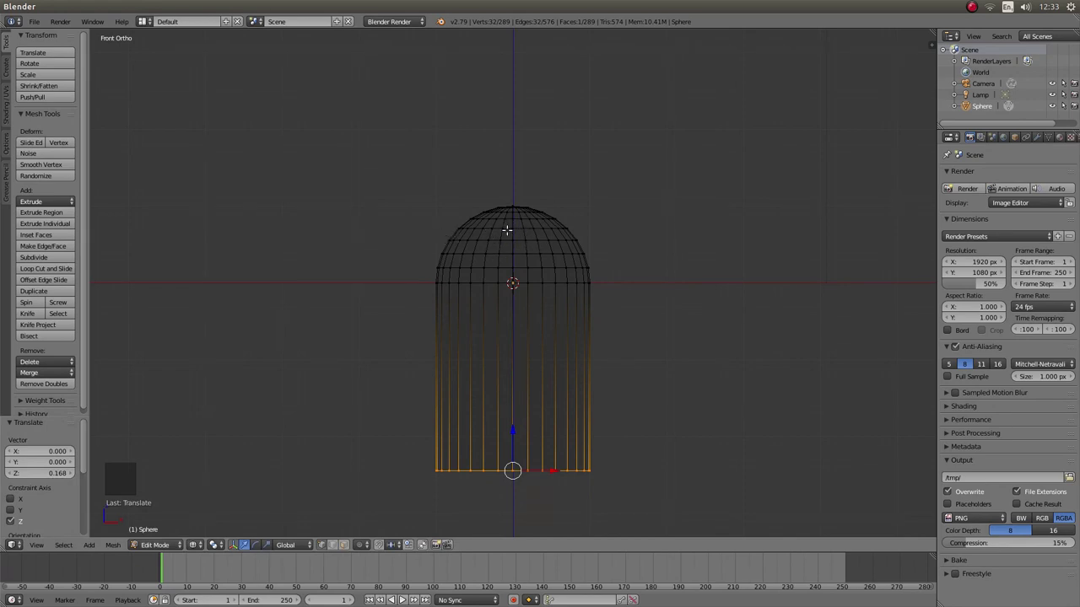
pyautogui.hotkey('ctrl', 'z')
pyautogui.hotkey('ctrl', 'z')
pyautogui.hotkey('ctrl', 'z')
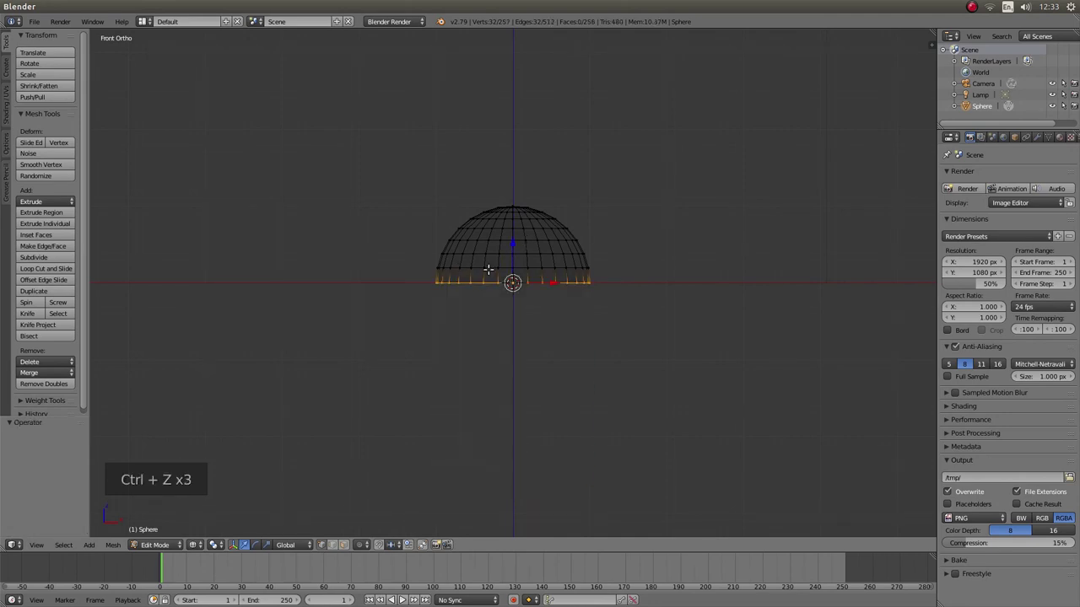
# Extrude the bottom ring again and scale the new ring outward to about 1.36.
pyautogui.scroll(6, 485, 264)
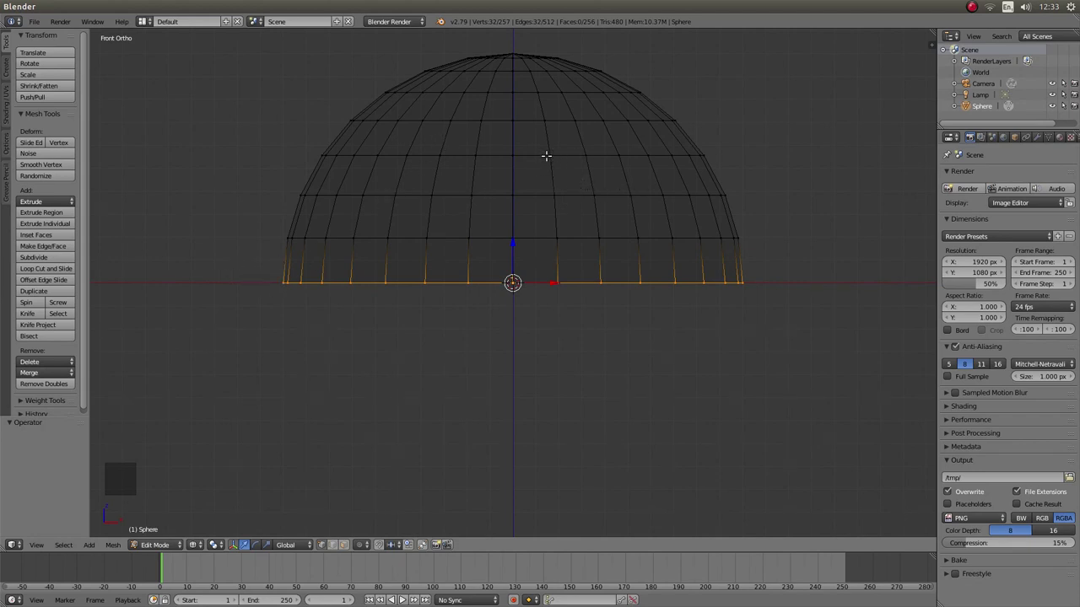
pyautogui.press('e')
pyautogui.press('s')
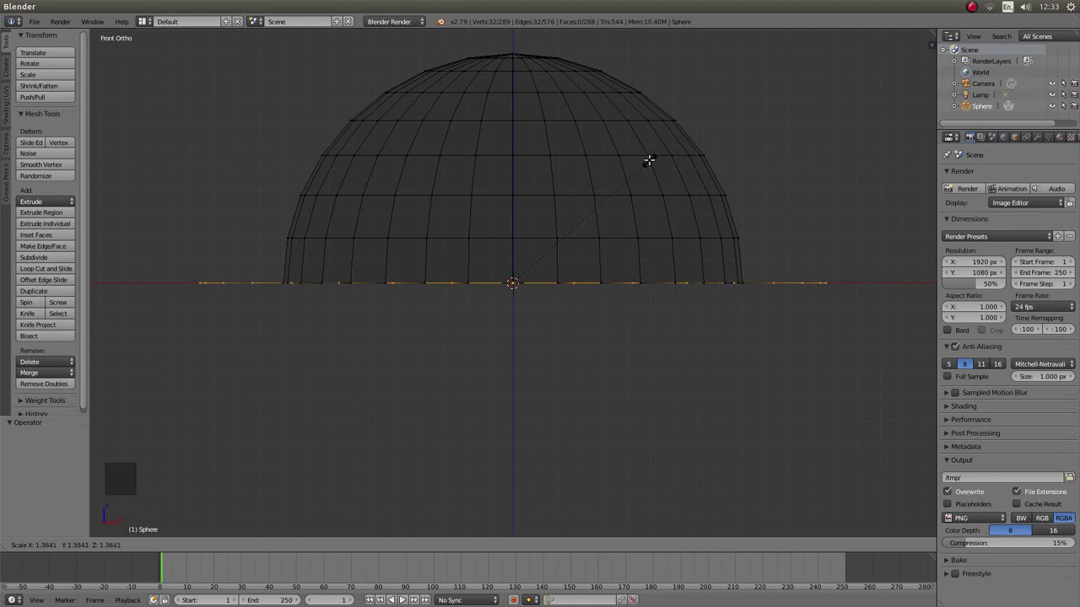
# Confirm the widened brim, then extrude it straight down along Z about 2.93 units.
pyautogui.click(648, 159)
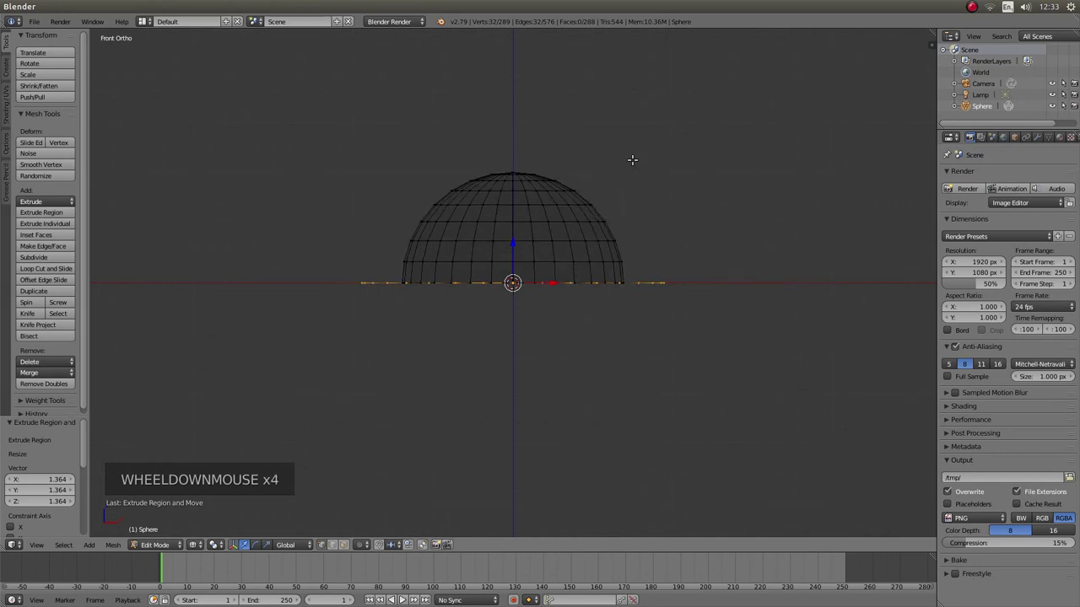
pyautogui.scroll(-3, 632, 160)
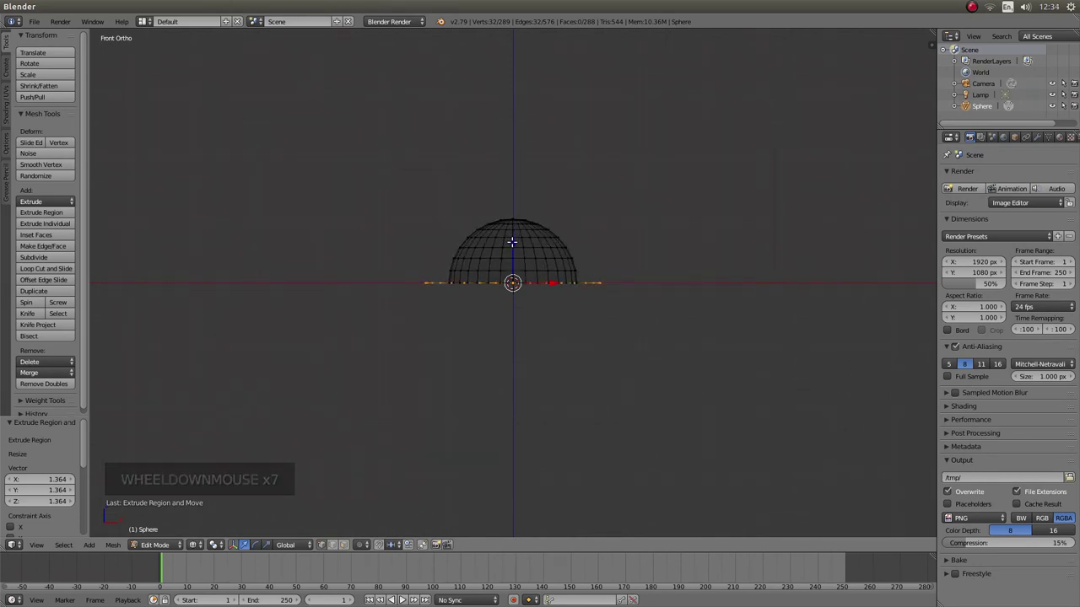
pyautogui.press('e')
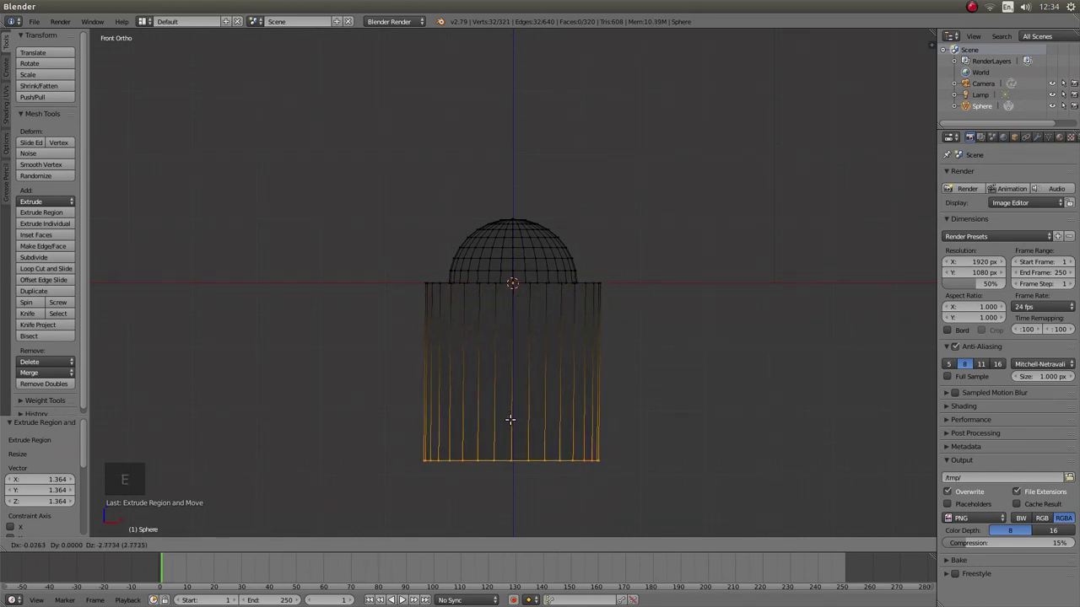
pyautogui.press('z')
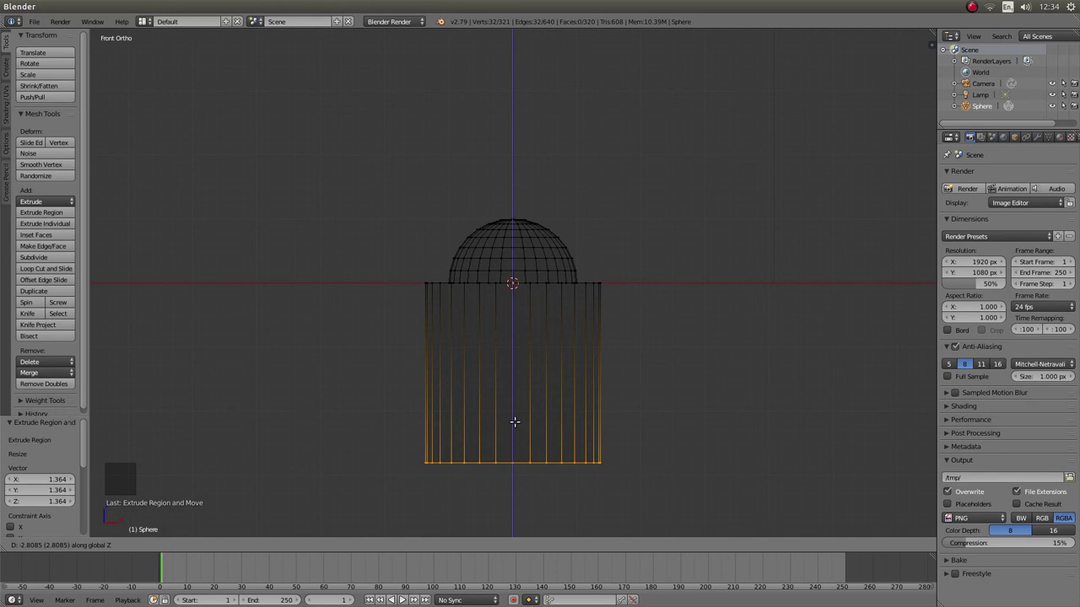
pyautogui.click(512, 430)
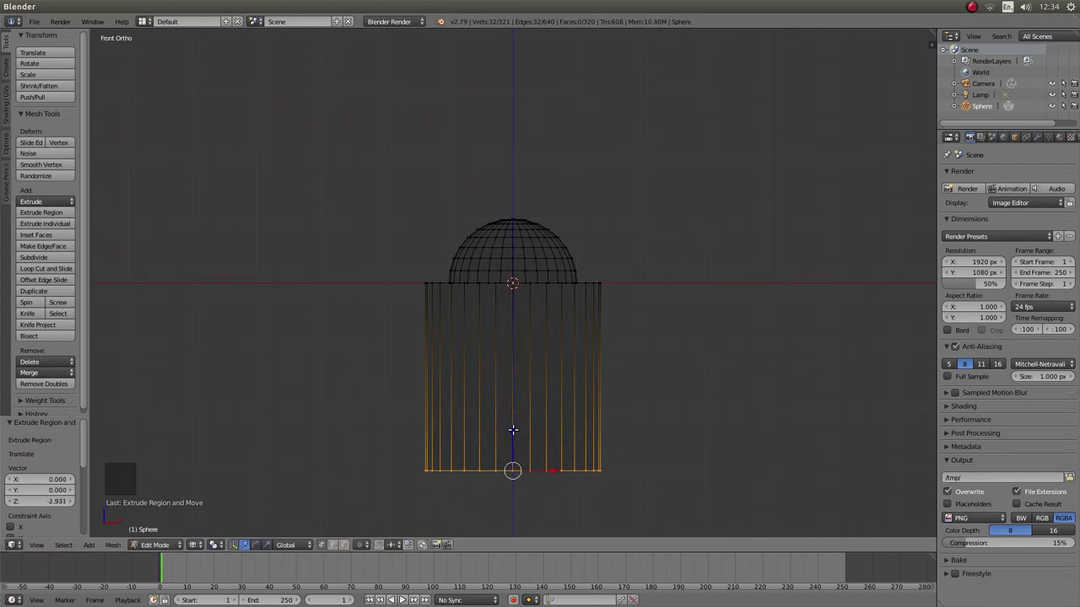
# Cap the wall's bottom with a face and raise it 0.246 units.
pyautogui.press('f')
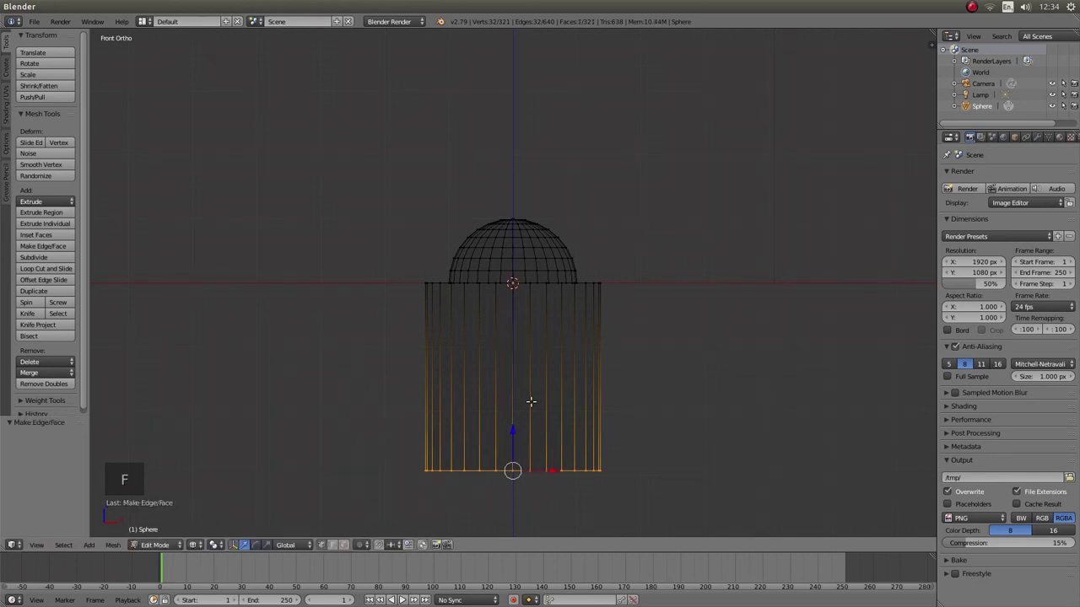
pyautogui.moveTo(514, 432)
pyautogui.mouseDown()
pyautogui.moveTo(521, 351)
pyautogui.moveTo(513, 405)
pyautogui.moveTo(512, 360)
pyautogui.moveTo(509, 433)
pyautogui.moveTo(506, 376)
pyautogui.moveTo(502, 416)
pyautogui.mouseUp()
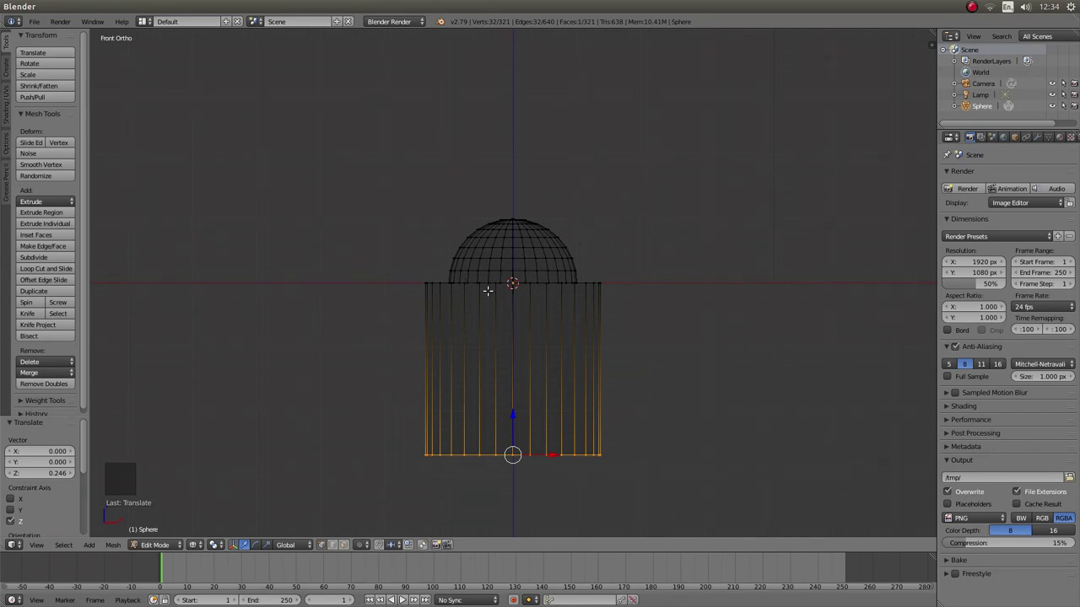
# Return to Object Mode and delete the Sphere object.
pyautogui.press('Tab')
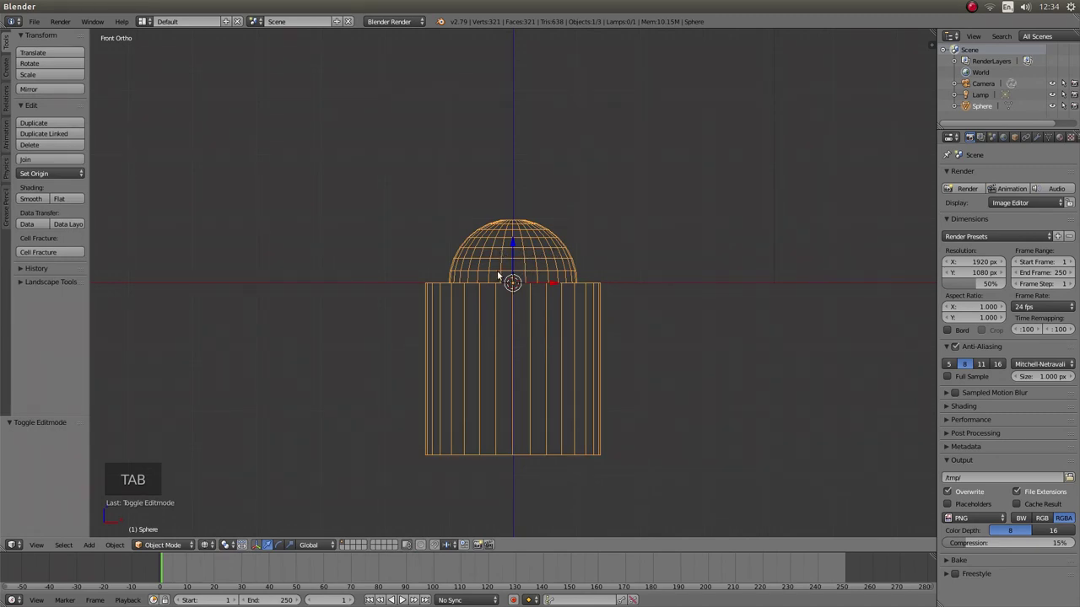
pyautogui.press('x')
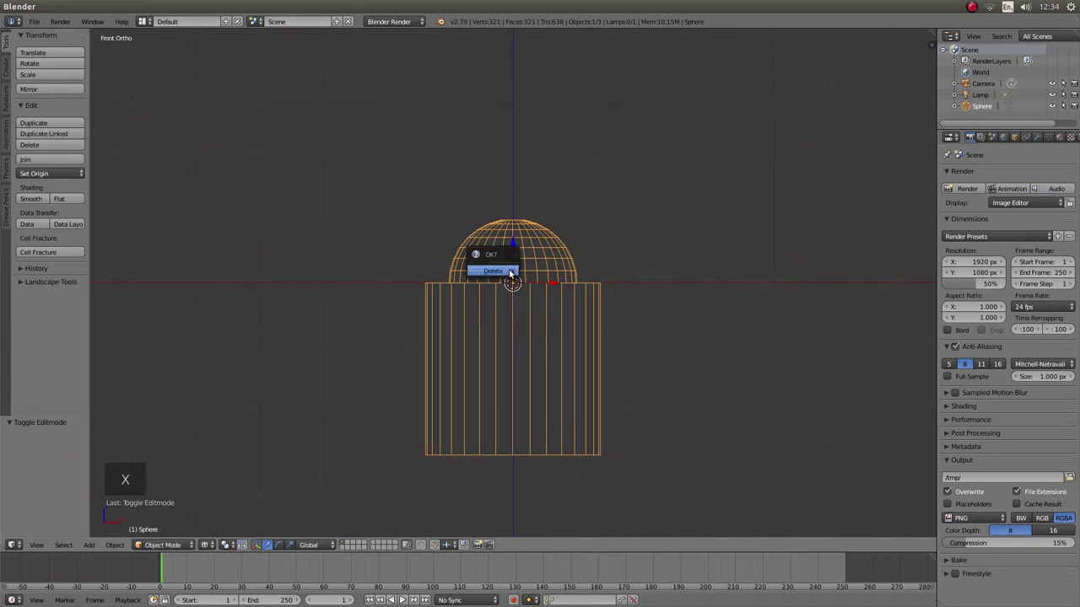
pyautogui.click(509, 279)
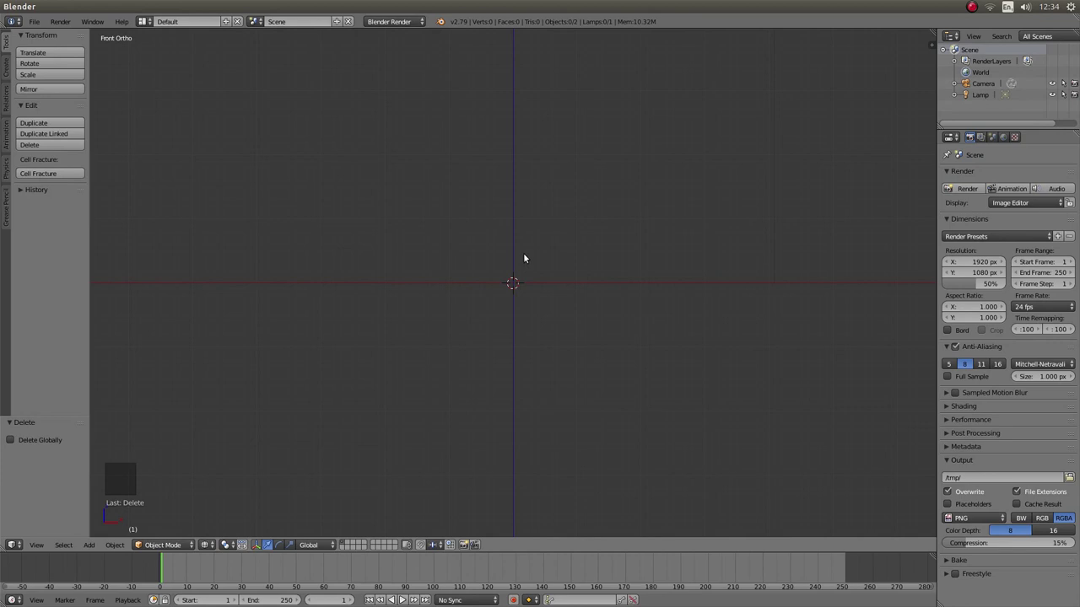
# Add a UV sphere at the origin and raise its rings from 16 to 17, keeping 32 segments.
pyautogui.hotkey('shift', 'a')
pyautogui.moveTo(524, 255)
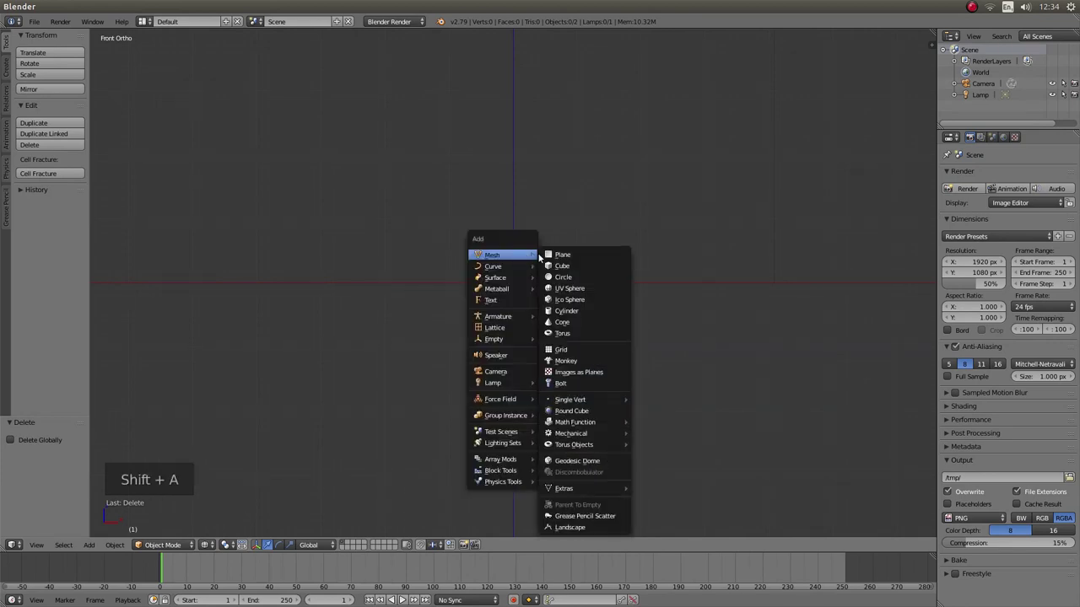
pyautogui.click(586, 290)
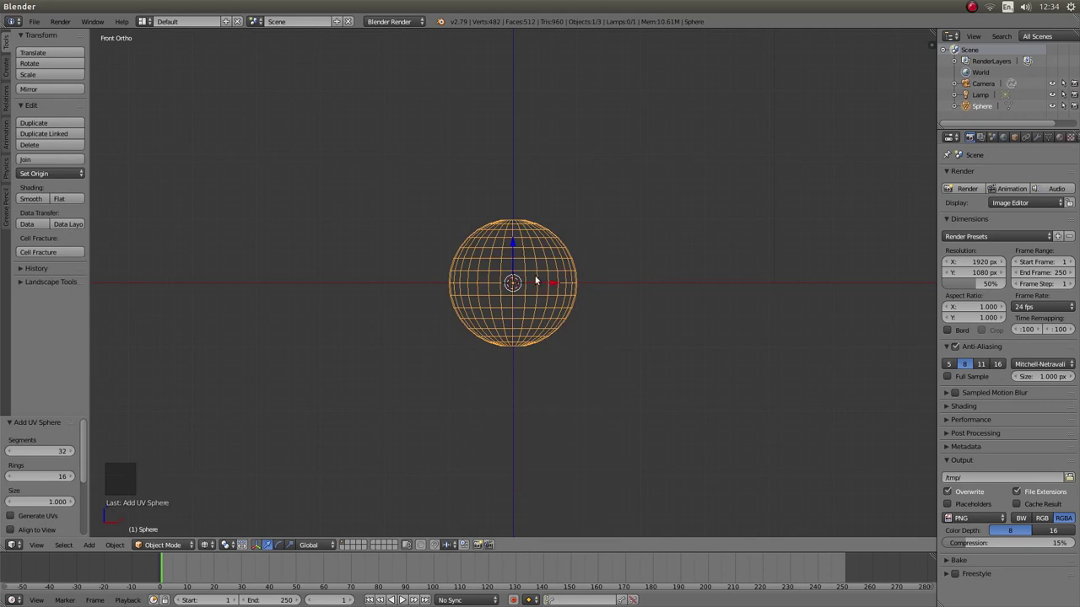
pyautogui.scroll(6, 535, 280)
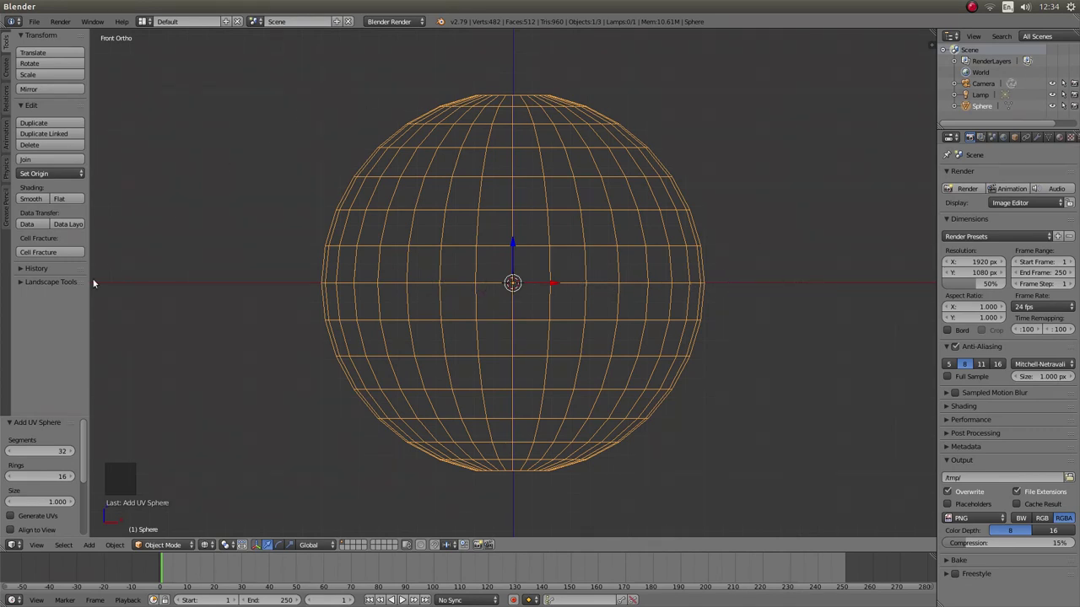
pyautogui.click(70, 478)
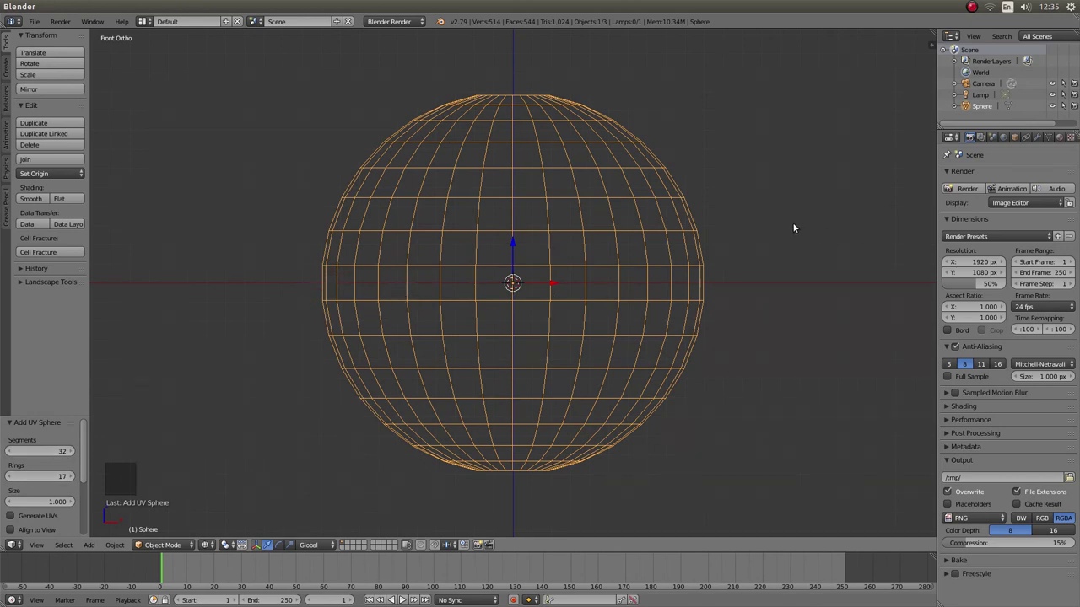
pyautogui.scroll(-3, 711, 173)
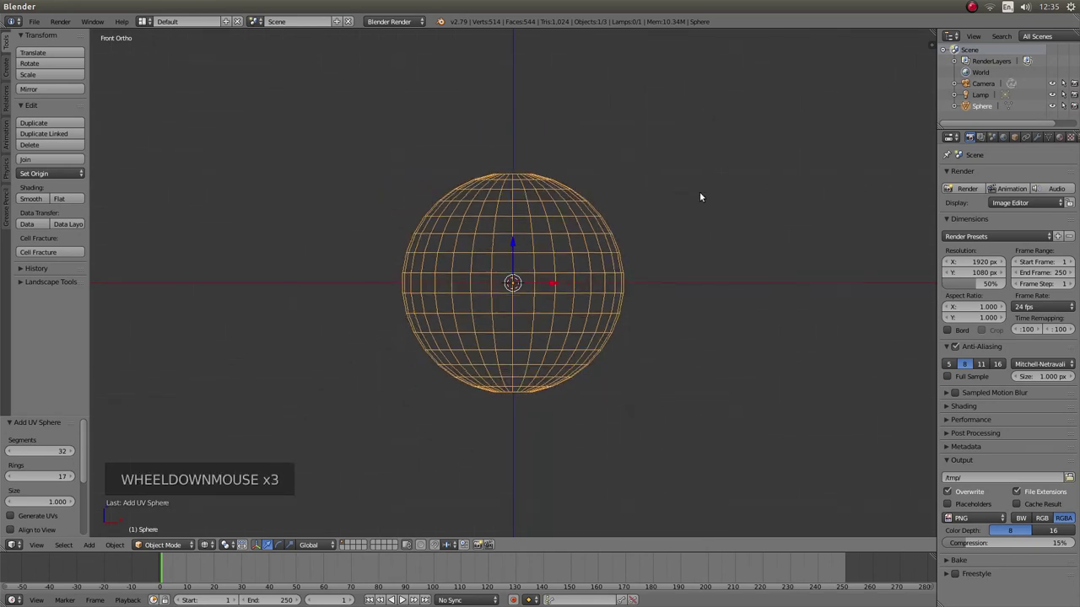
# In Edit Mode, deselect everything and box-select the sphere's vertices below the equator.
pyautogui.press('Tab')
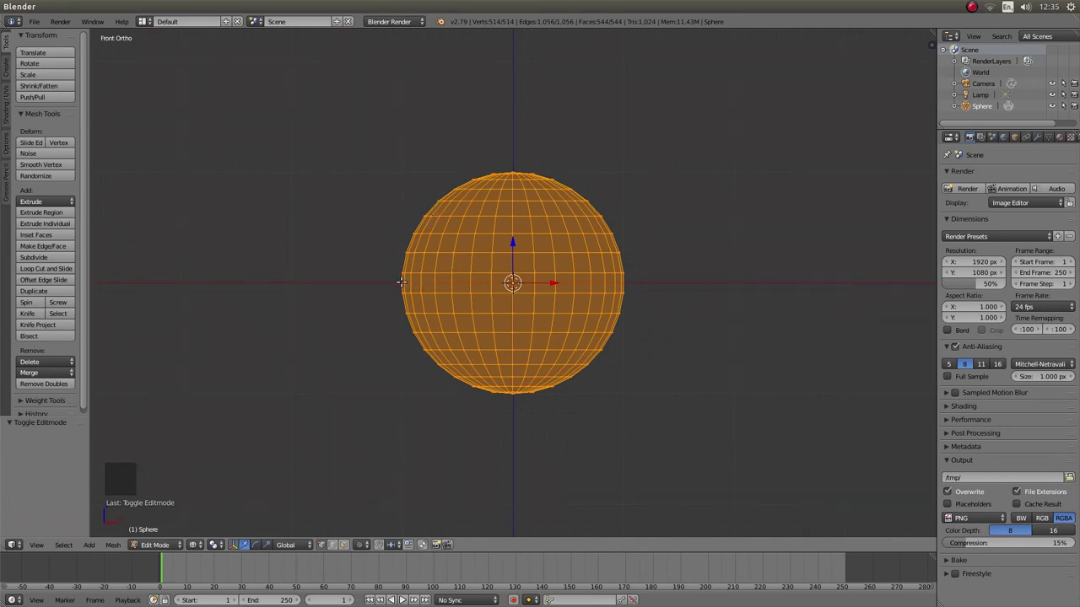
pyautogui.press('a')
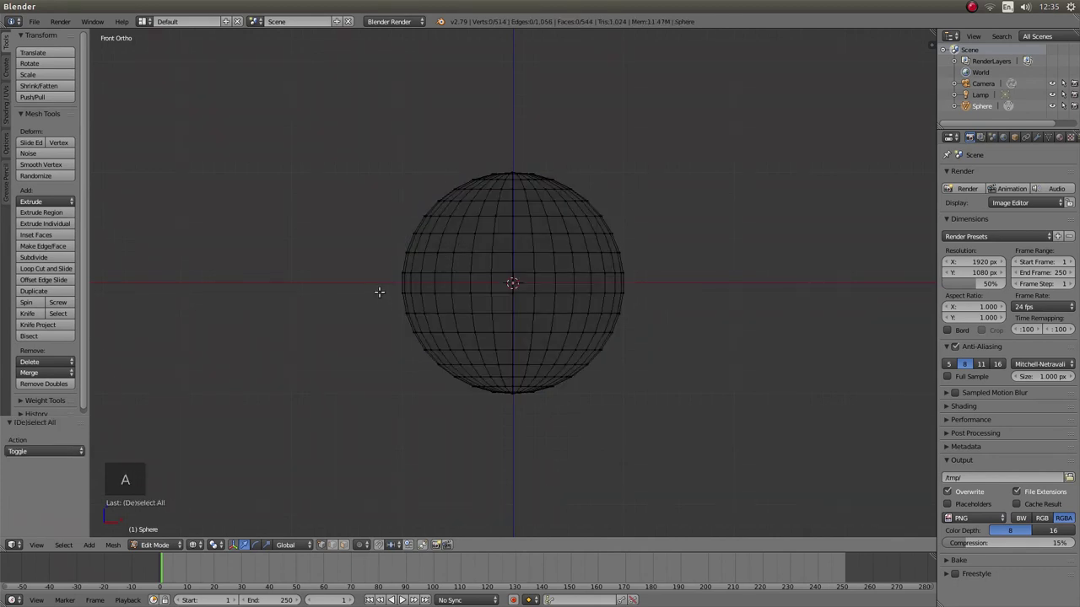
pyautogui.scroll(1, 379, 292)
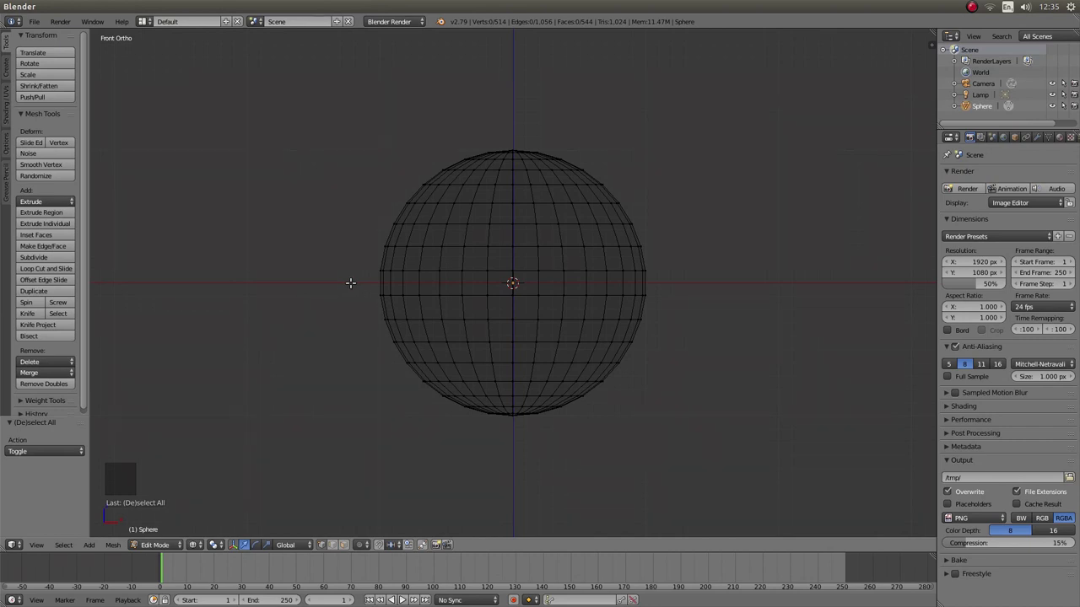
pyautogui.press('b')
pyautogui.moveTo(351, 284); pyautogui.dragTo(675, 384)
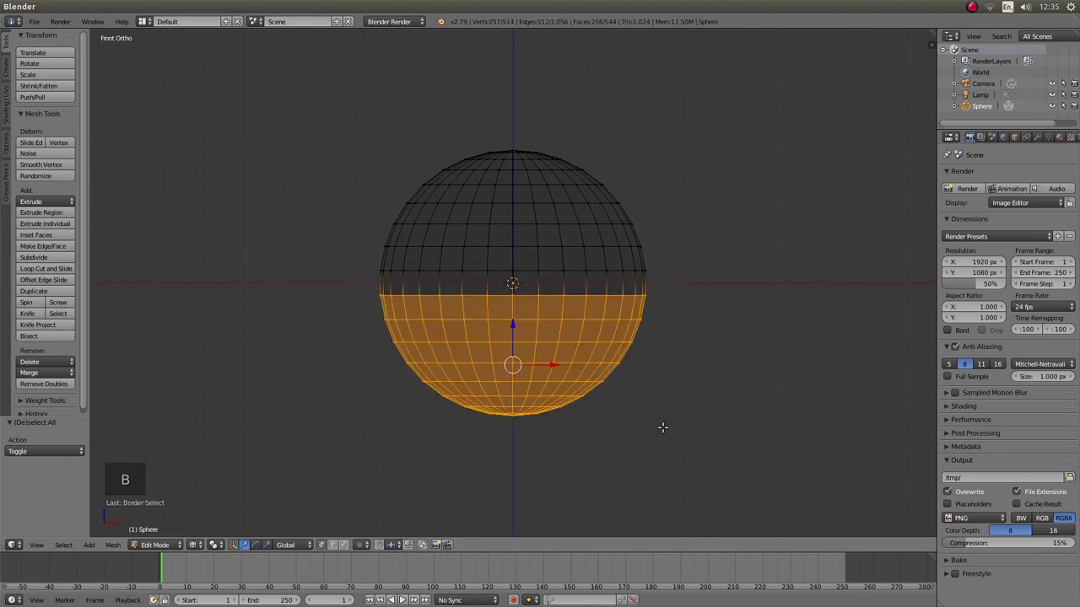
pyautogui.scroll(4, 384, 292)
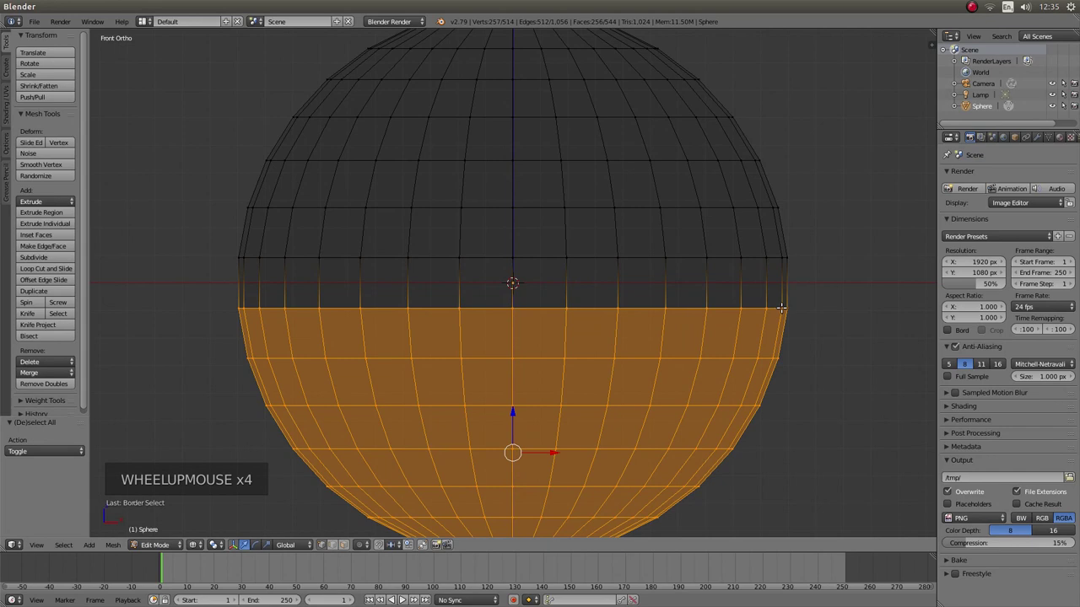
pyautogui.scroll(-3, 835, 302)
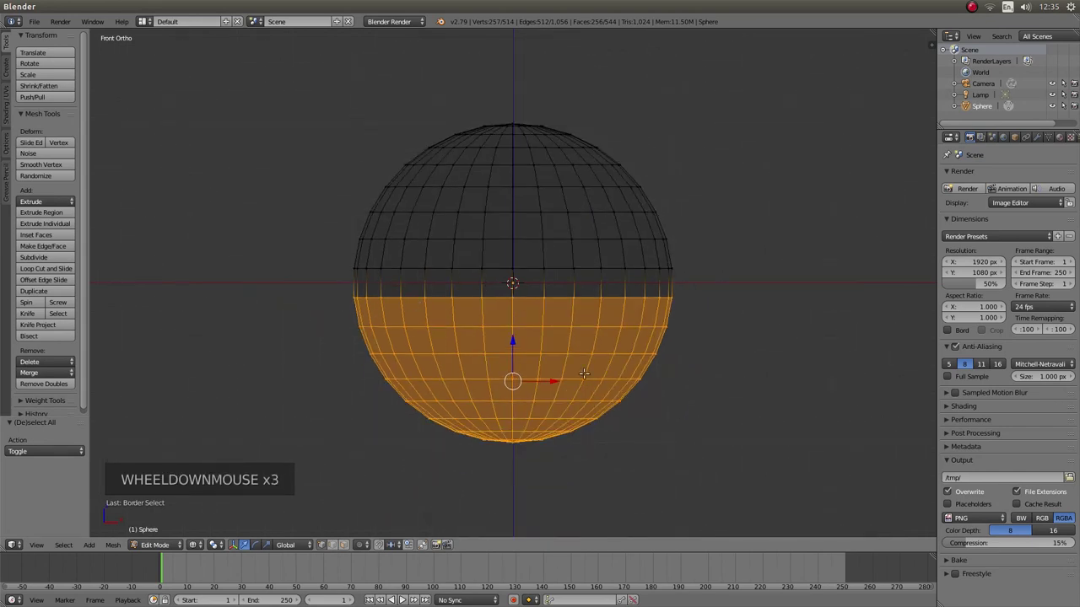
pyautogui.scroll(-4, 781, 100)
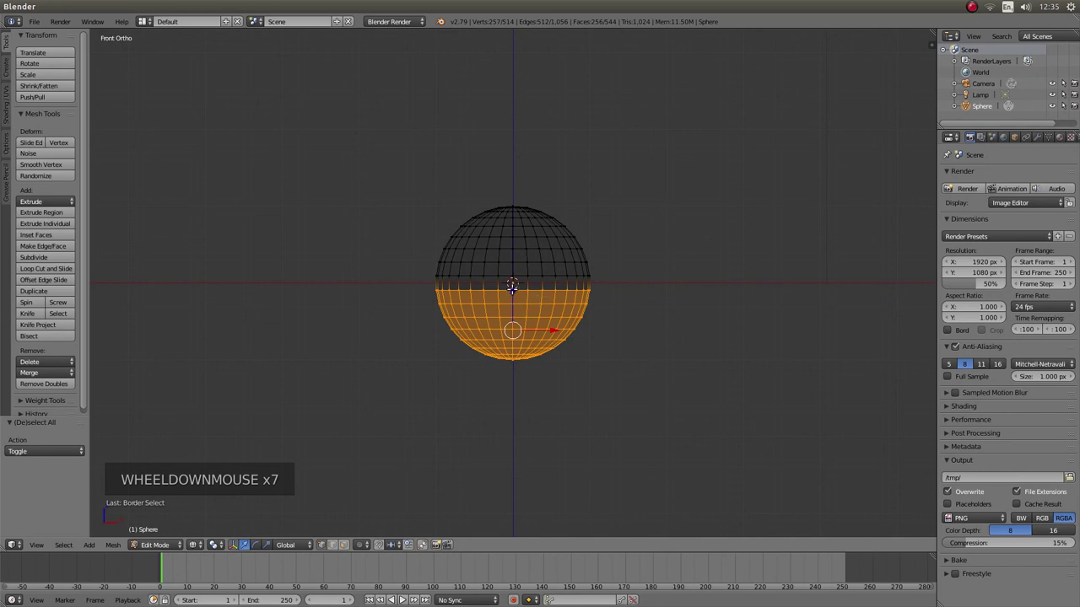
# Move the selected lower half down along Z to -2.055, stretching the sphere into a capsule.
pyautogui.moveTo(512, 285); pyautogui.dragTo(501, 445)
pyautogui.moveTo(638, 390); pyautogui.dragTo(554, 370, button='middle')
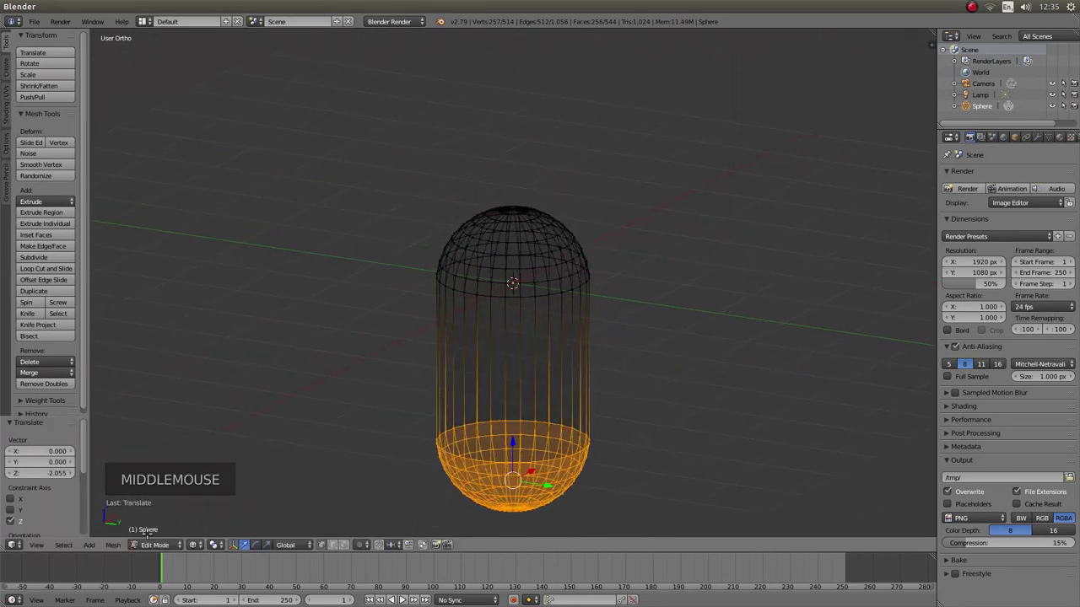
# Switch the viewport shading from wireframe to Solid and view the capsule more side-on.
pyautogui.click(193, 544)
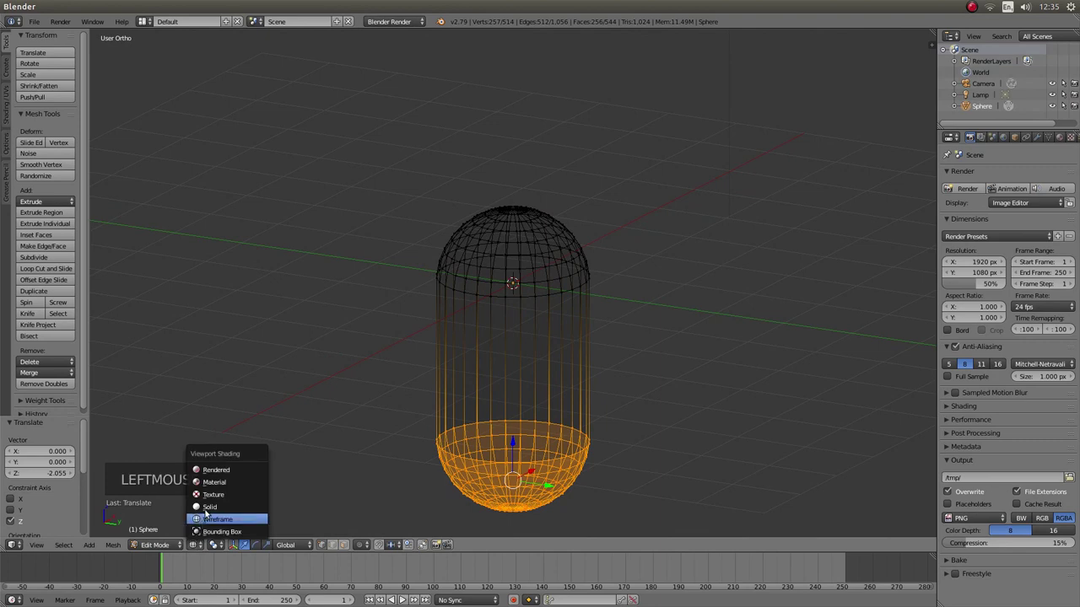
pyautogui.click(207, 513)
pyautogui.moveTo(515, 424); pyautogui.dragTo(487, 304, button='middle')
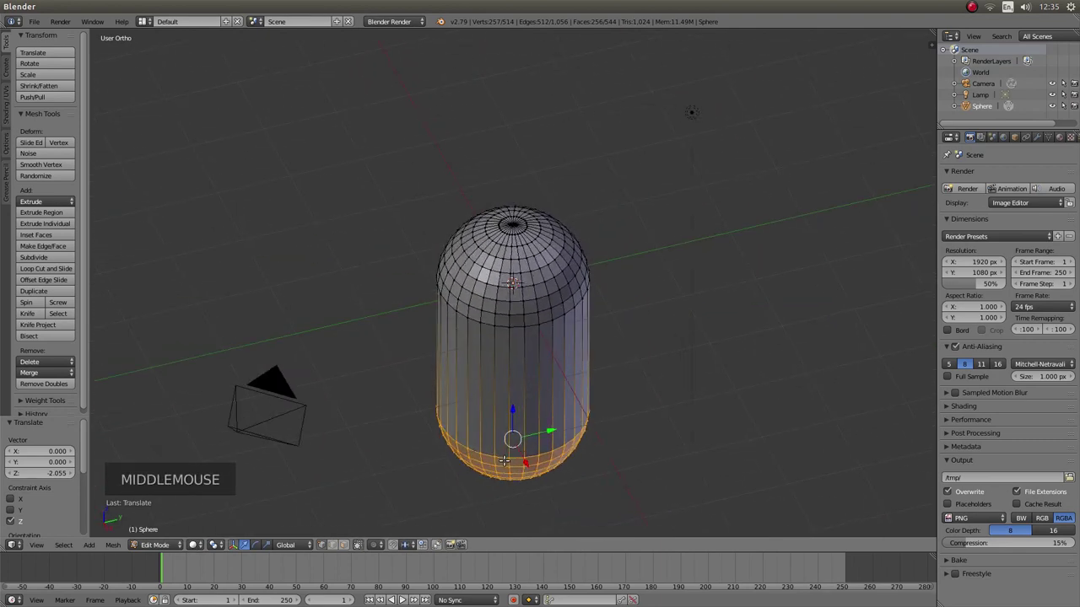